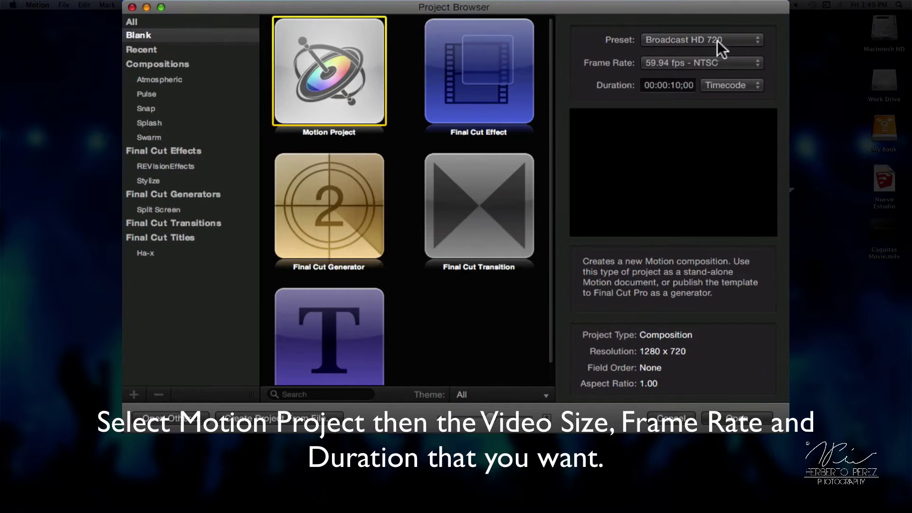
Create a blank Motion Project with the Broadcast HD 720 preset at 30 fps.
left_click(719, 41)
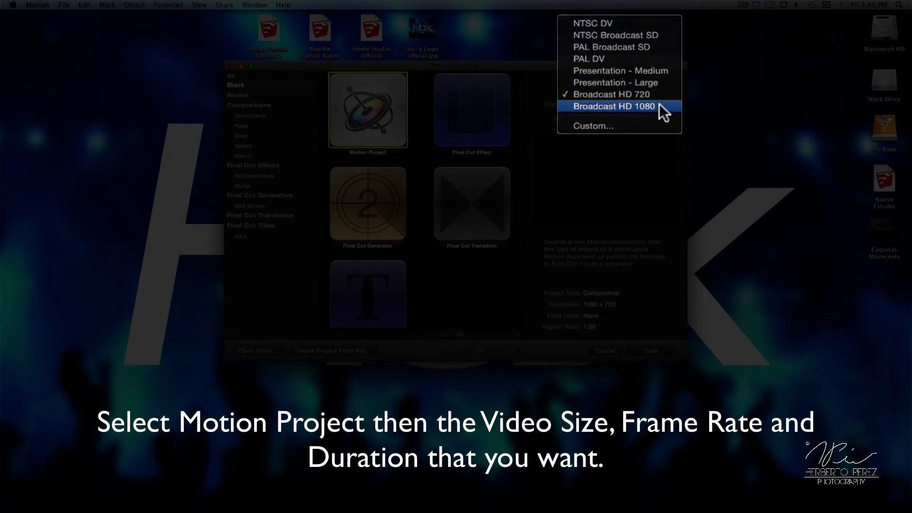
left_click(661, 96)
left_click(649, 119)
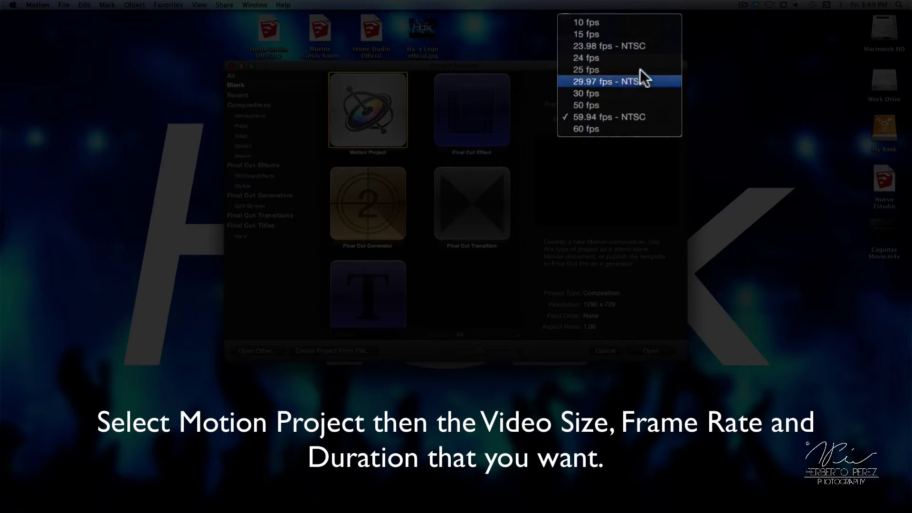
left_click(603, 94)
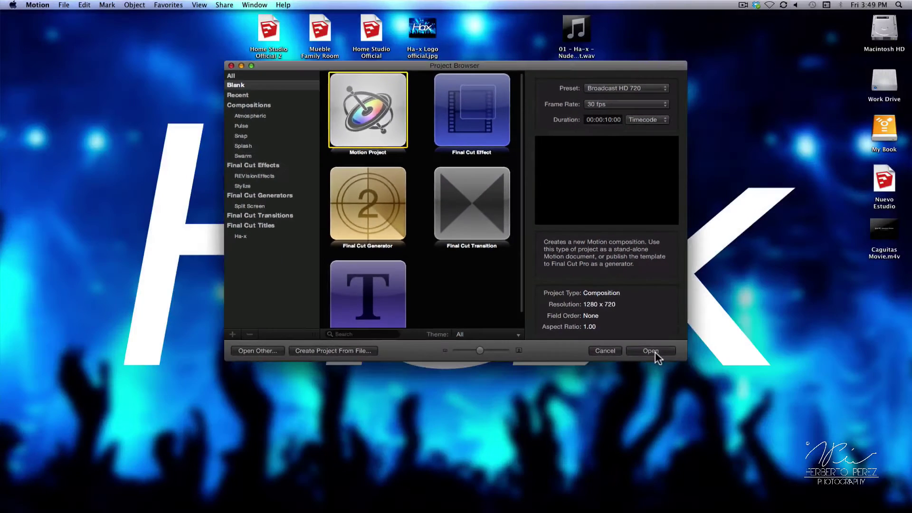
left_click(737, 418)
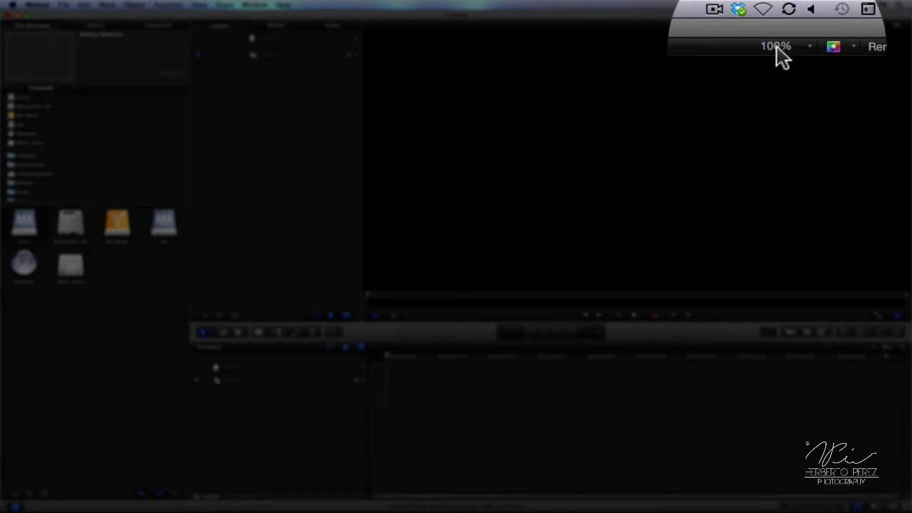
Fit the canvas to its window and add a text object reading "TEXT" in the upper middle of the frame.
left_click(777, 25)
left_click(775, 110)
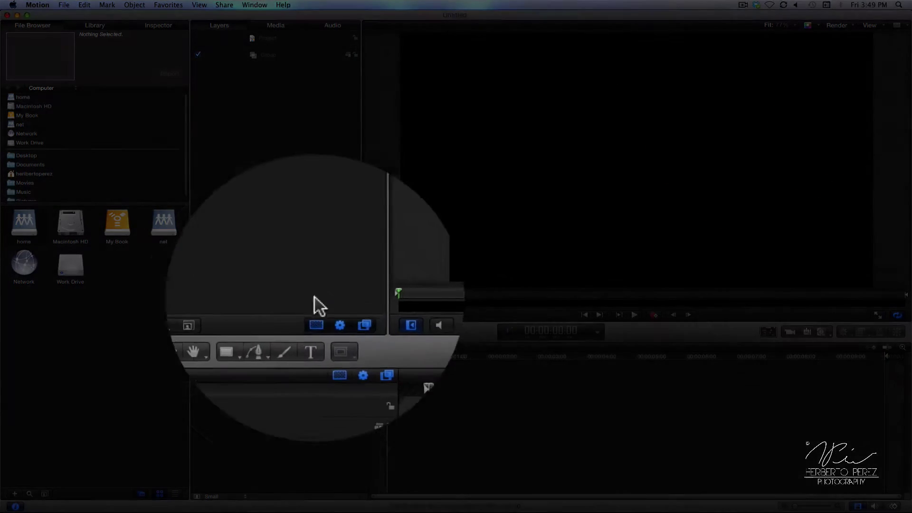
left_click(311, 332)
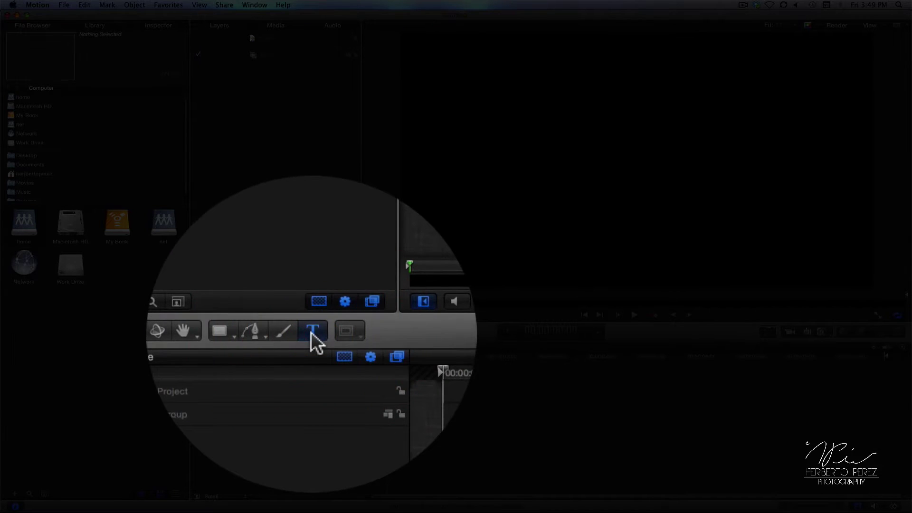
left_click(548, 159)
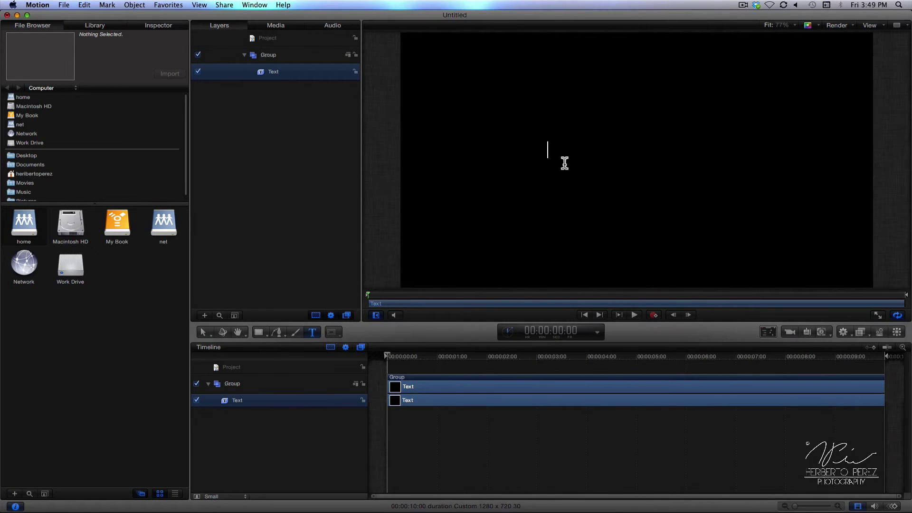
type("TEXT")
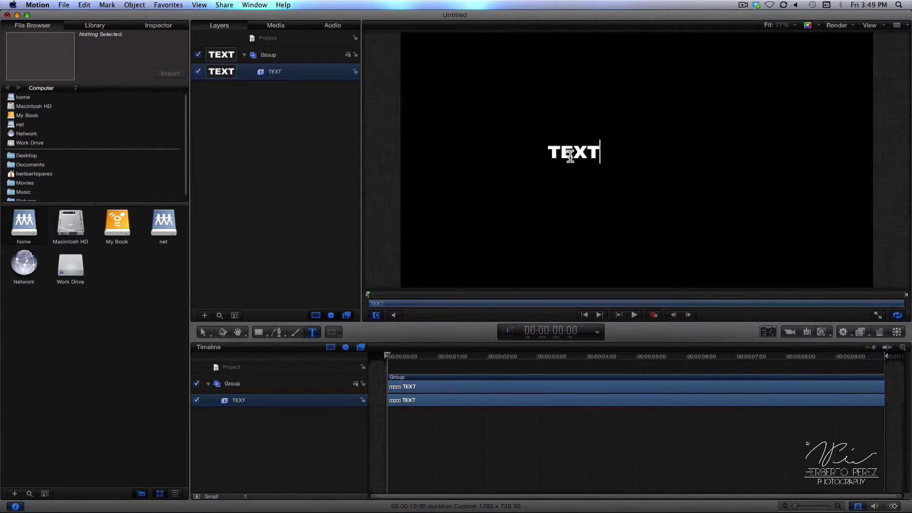
left_click(580, 152)
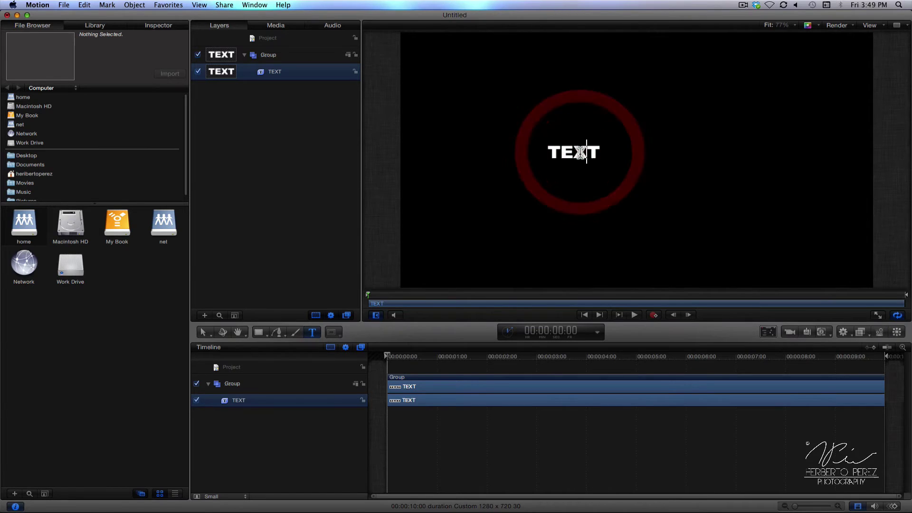
left_click(204, 333)
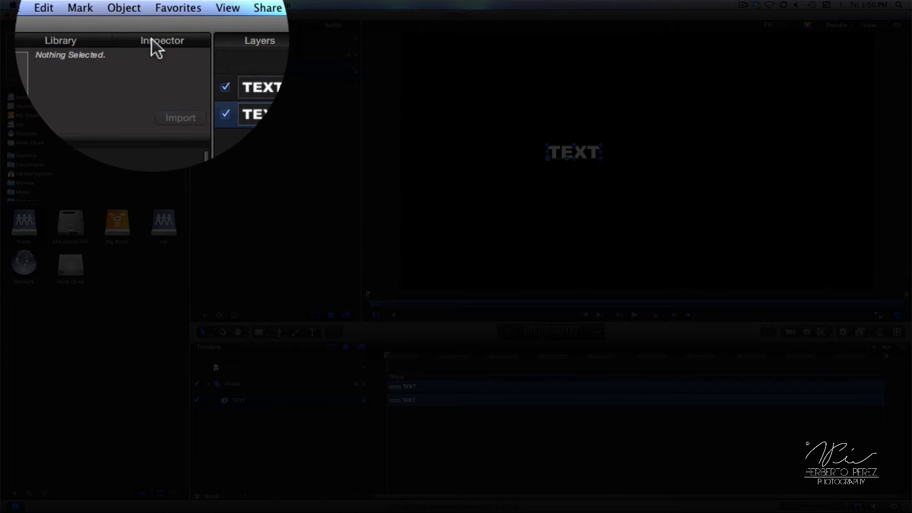
Set the text's font size to 262 and center the enlarged word horizontally on the canvas.
left_click(152, 40)
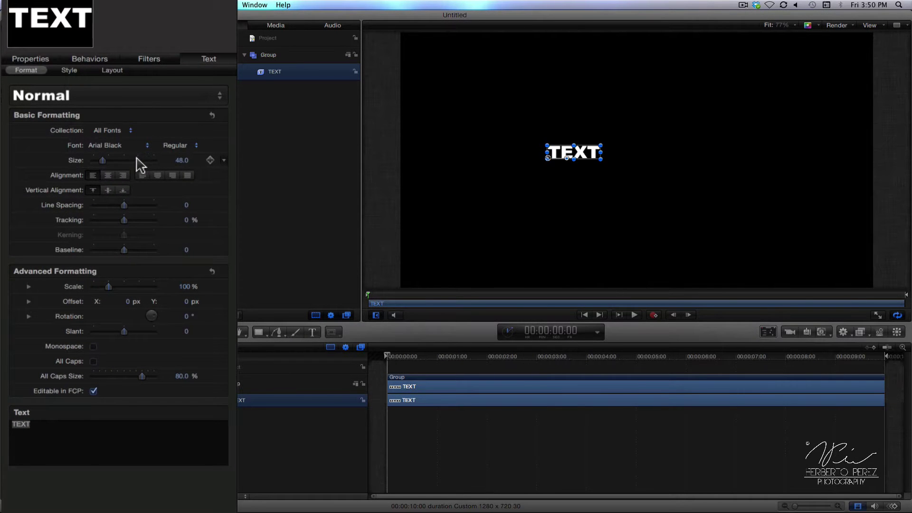
left_click_drag(137, 161, 149, 160)
left_click_drag(723, 130, 673, 165)
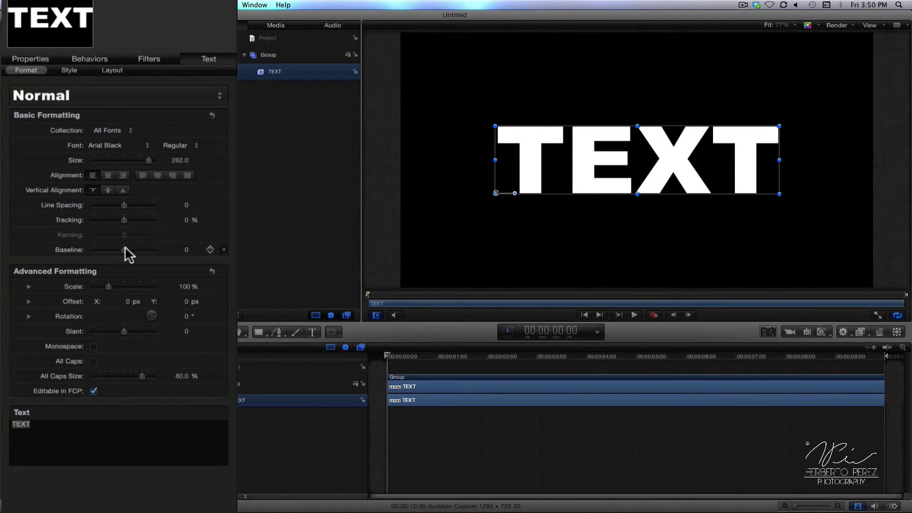
Set the text's baseline to 3 and tracking to -18.12 %, and recenter the word on the canvas.
left_click_drag(124, 250, 117, 221)
left_click_drag(632, 172, 653, 173)
left_click(593, 427)
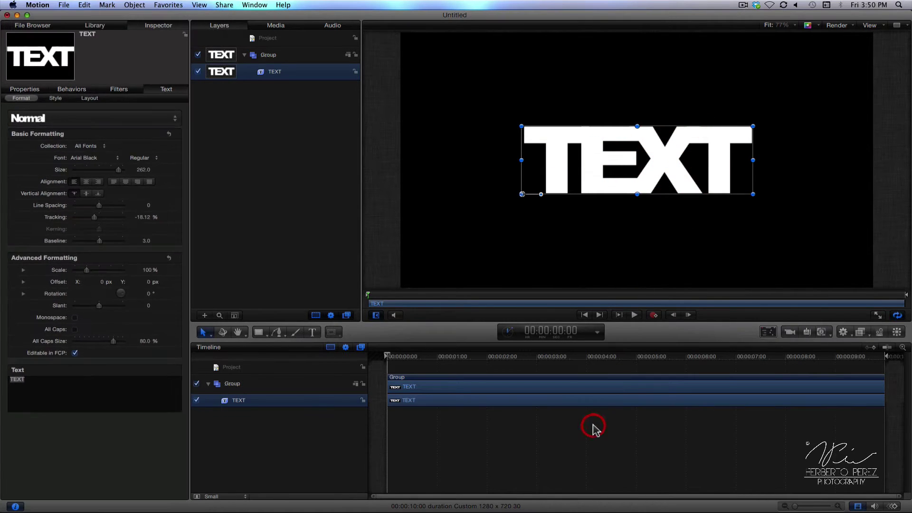
Make a replicator from the TEXT object.
left_click(647, 190)
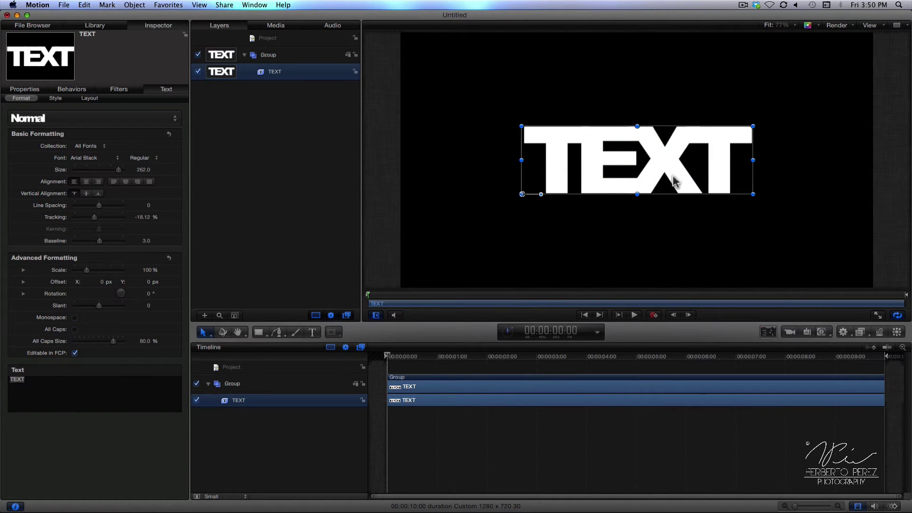
left_click(650, 175)
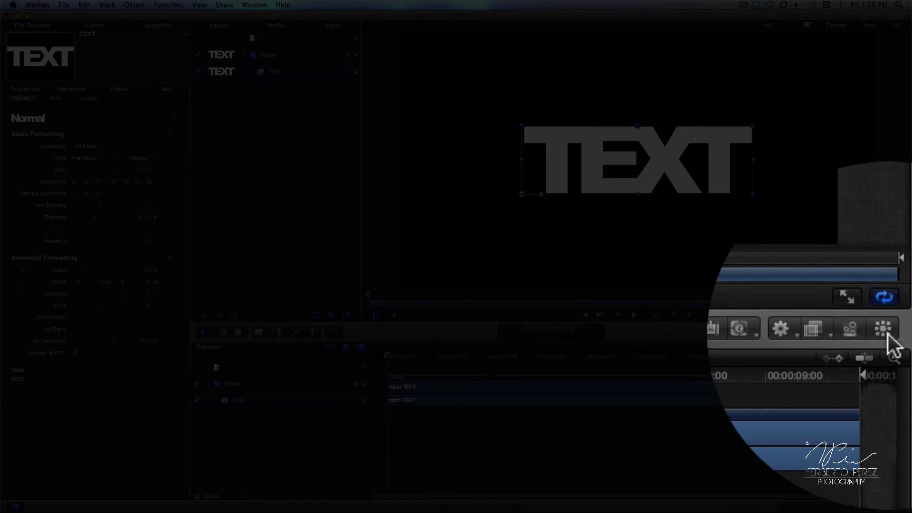
left_click(898, 333)
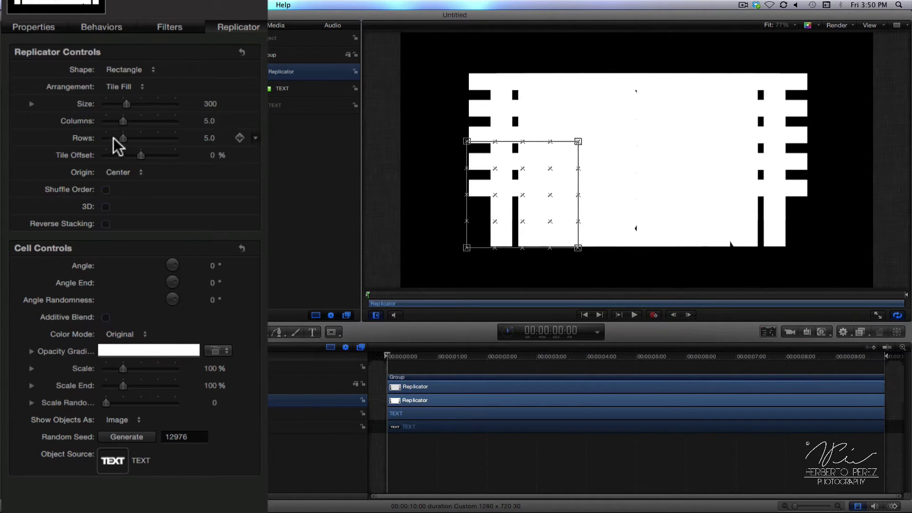
left_click(143, 175)
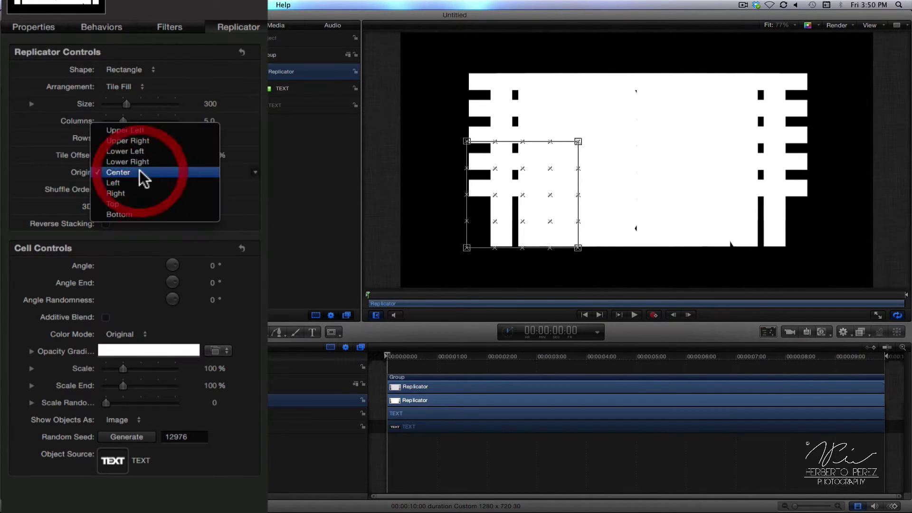
left_click(142, 175)
left_click(134, 88)
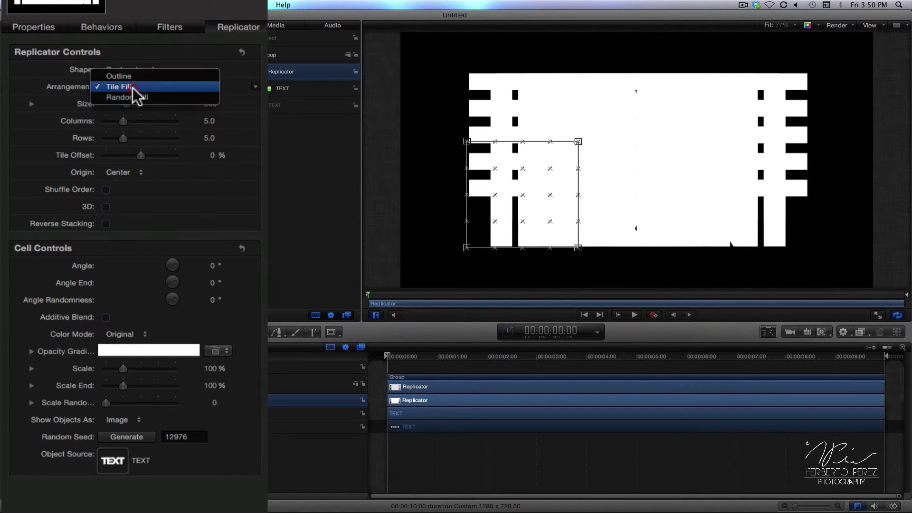
left_click(129, 89)
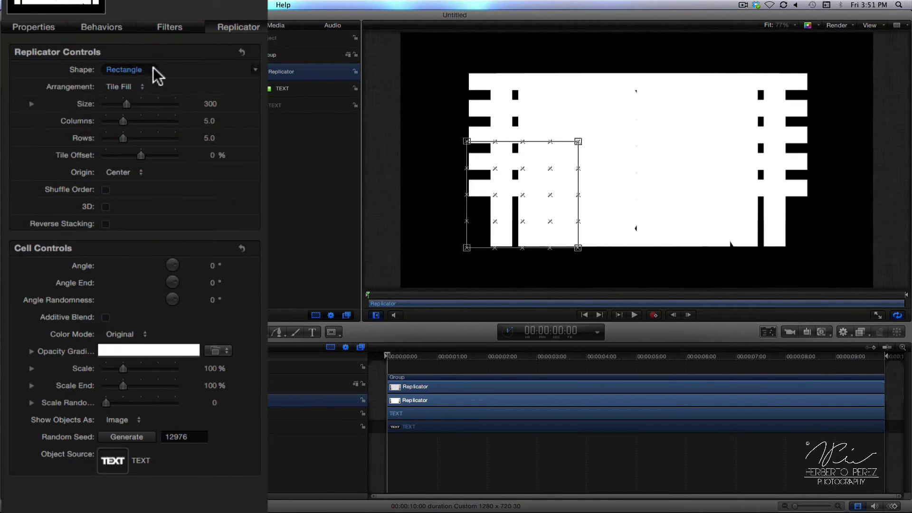
Change the replicator's shape to Line and set its number of points to 1.
left_click(155, 70)
left_click(114, 67)
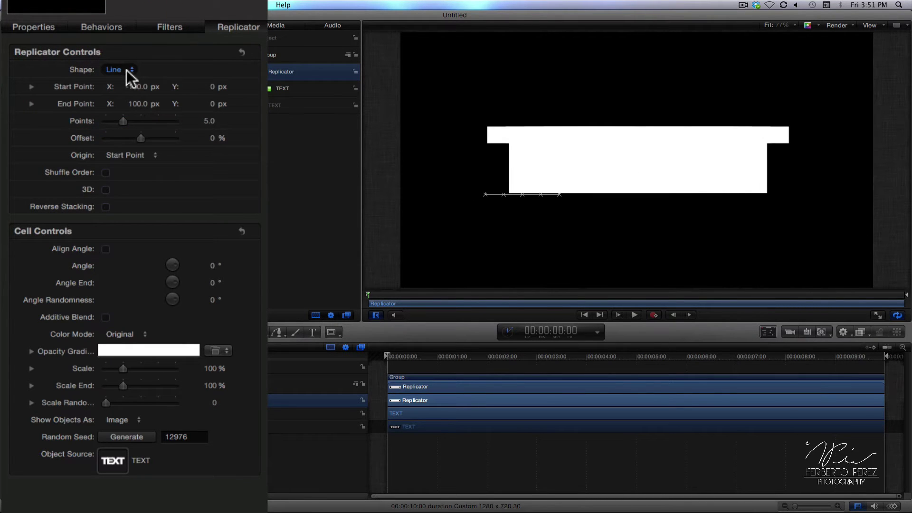
left_click_drag(123, 122, 107, 120)
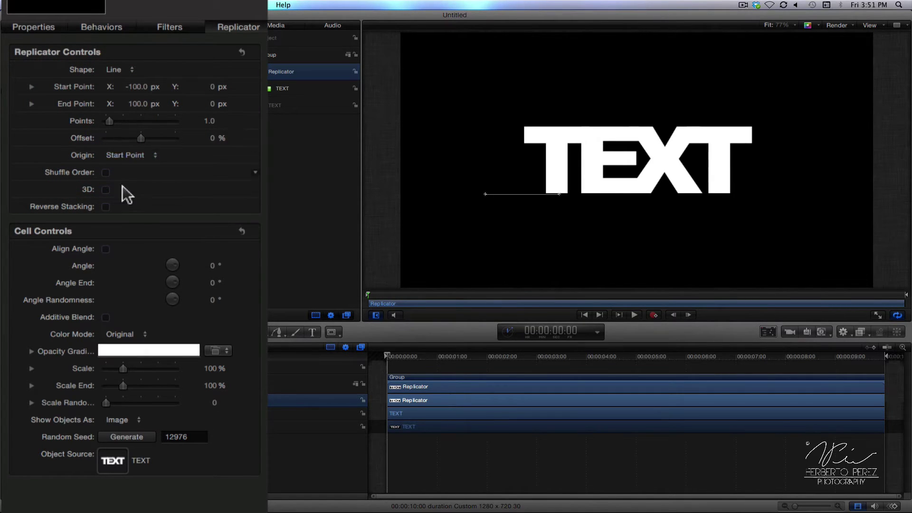
Set the replicator's color mode to Over Pattern and make the end color of its gradient white.
left_click(142, 334)
left_click(124, 359)
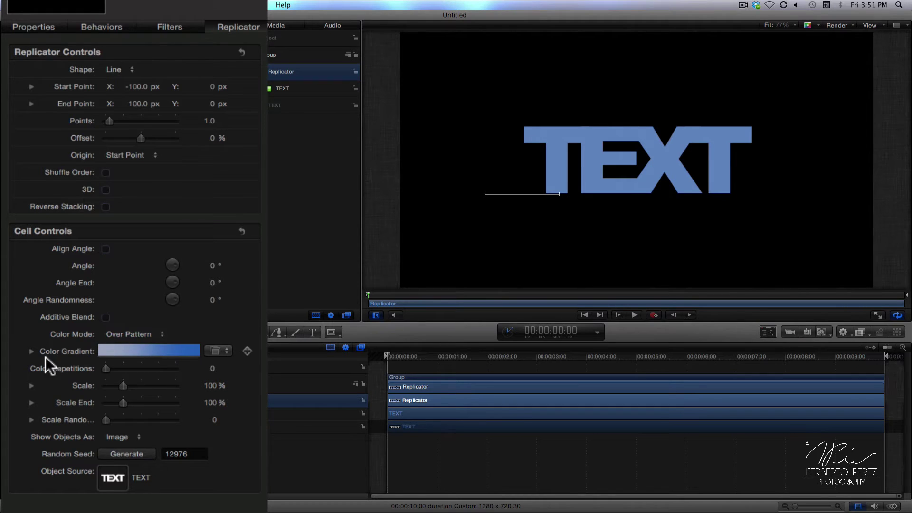
left_click(32, 352)
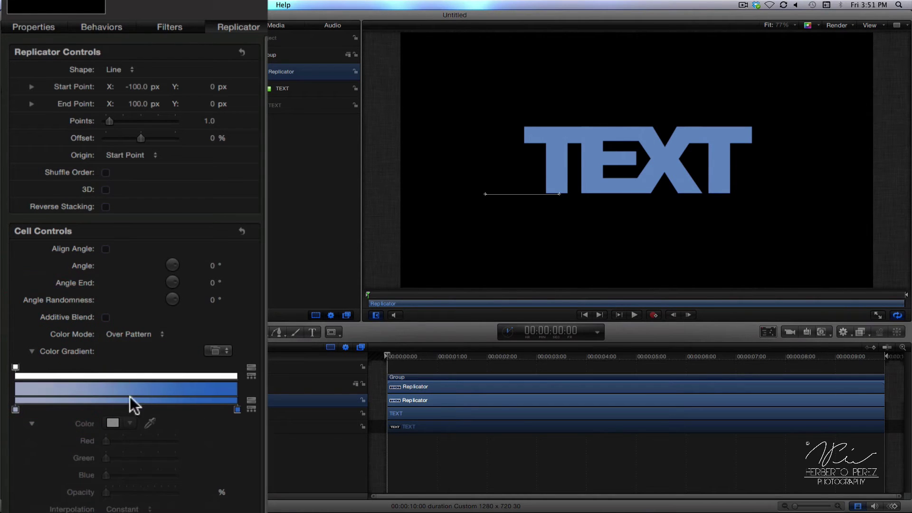
left_click(237, 410)
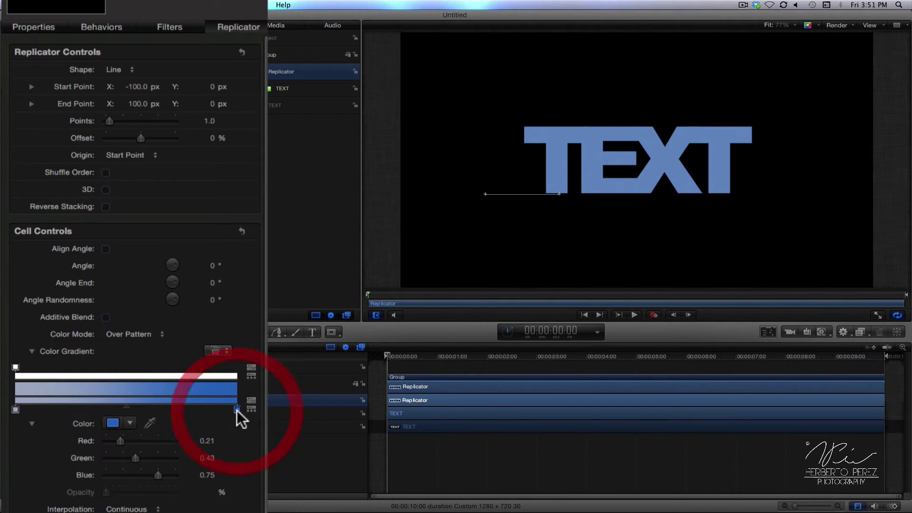
left_click(114, 423)
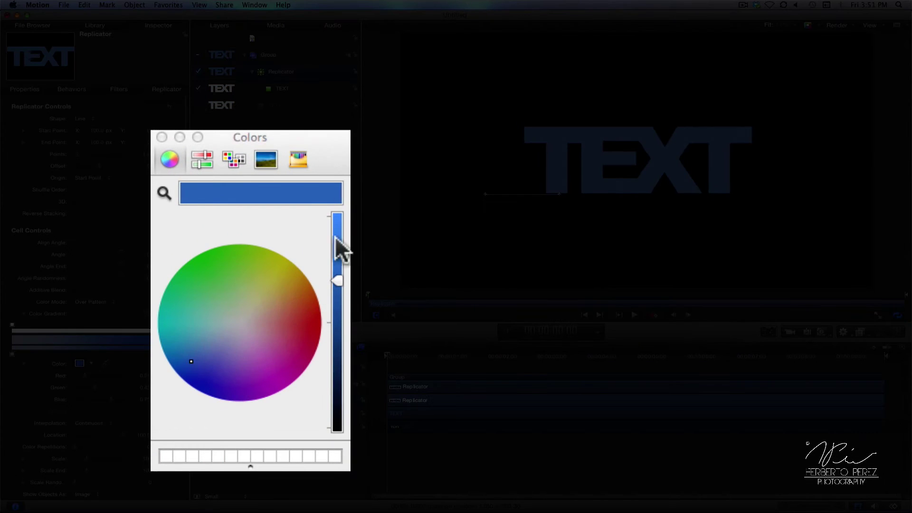
left_click(202, 160)
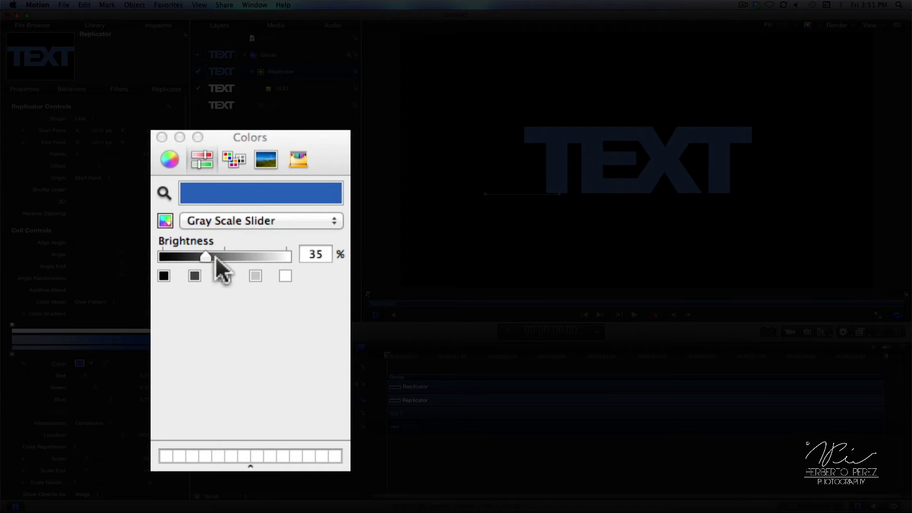
left_click_drag(216, 256, 295, 266)
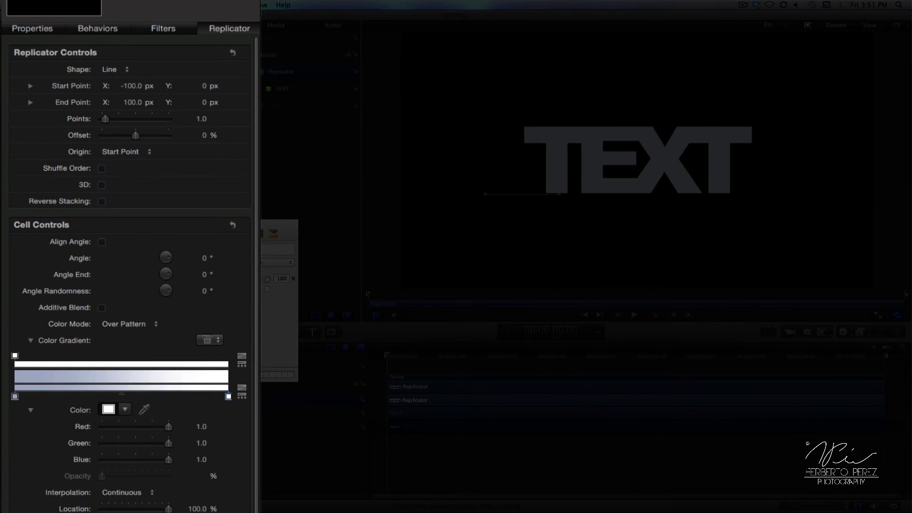
Make the start color of the replicator's gradient a dark gray with red, green and blue at 0.41.
left_click(15, 396)
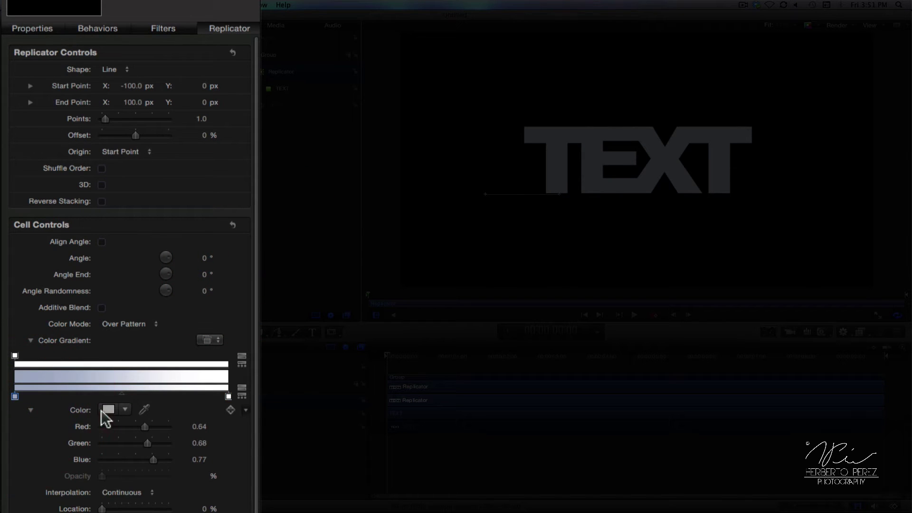
left_click(106, 410)
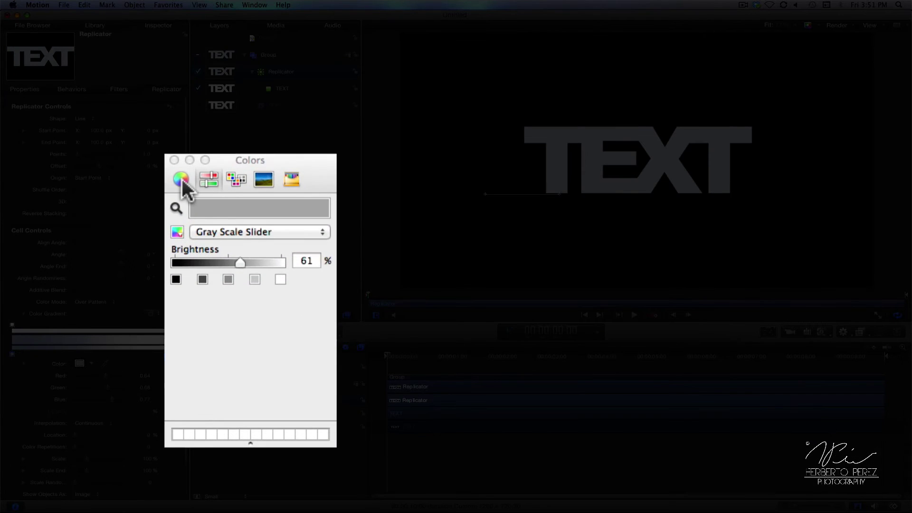
left_click(181, 178)
left_click_drag(324, 305, 323, 352)
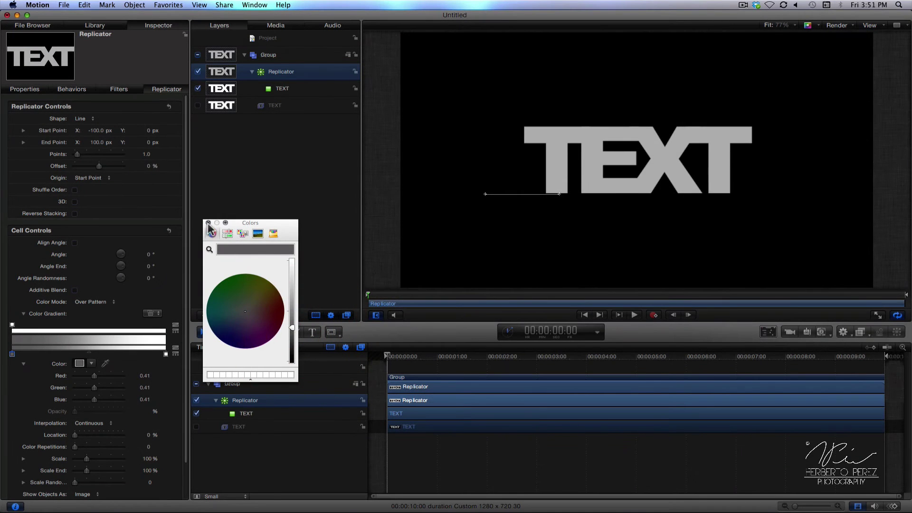
left_click(208, 223)
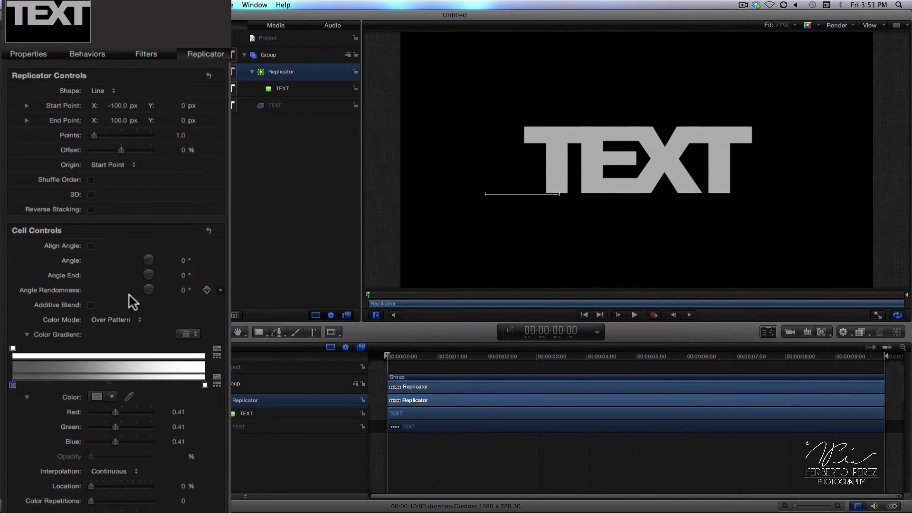
Set the replicator's points to 20 and the X value of its line's end point to -52.8 px.
left_click_drag(97, 136, 203, 142)
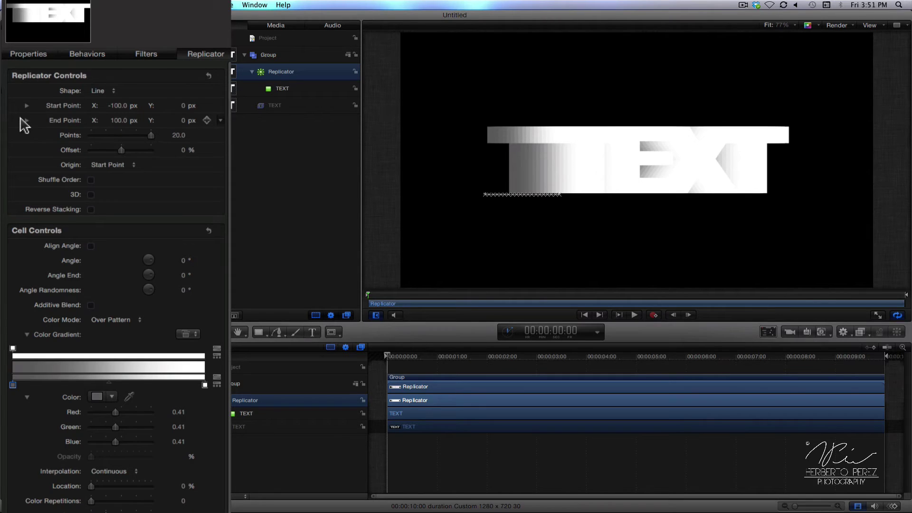
left_click(26, 120)
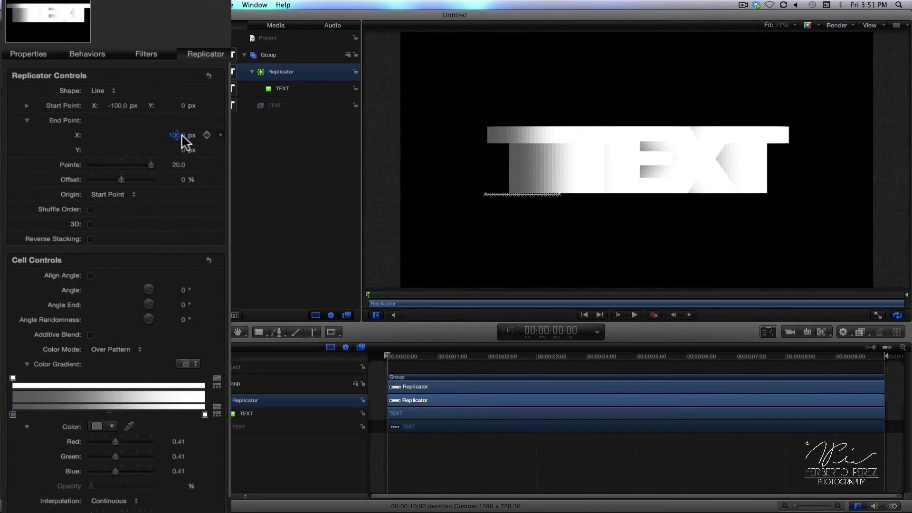
left_click_drag(177, 135, 178, 135)
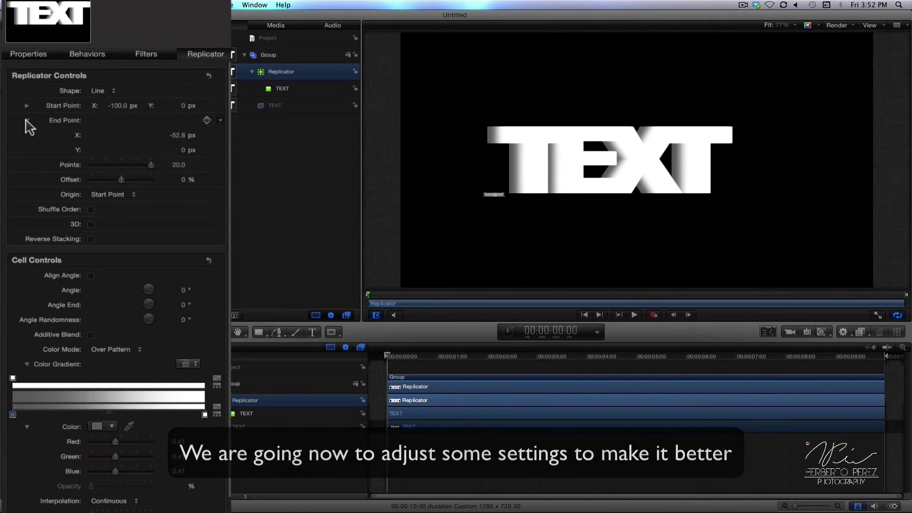
left_click(27, 120)
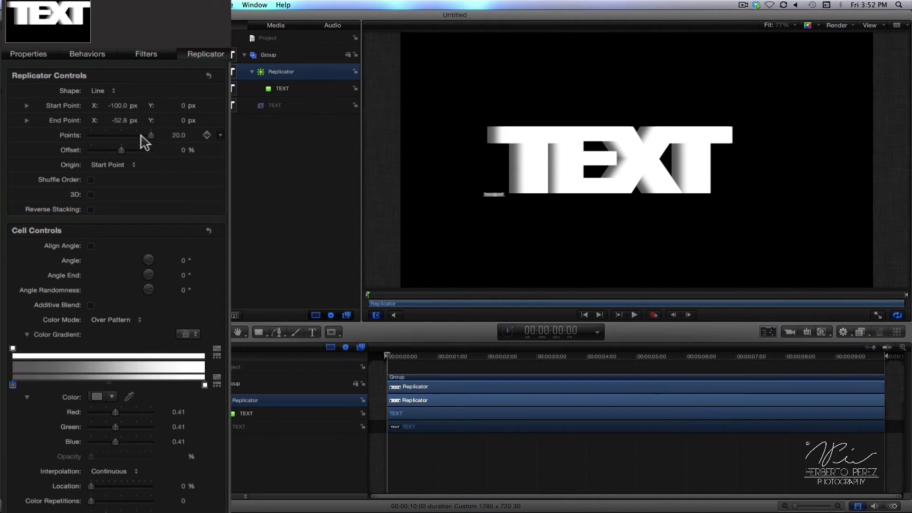
Raise the replicator's number of points to 396 and set the color gradient's middle to about 93.46%.
left_click_drag(174, 136, 179, 135)
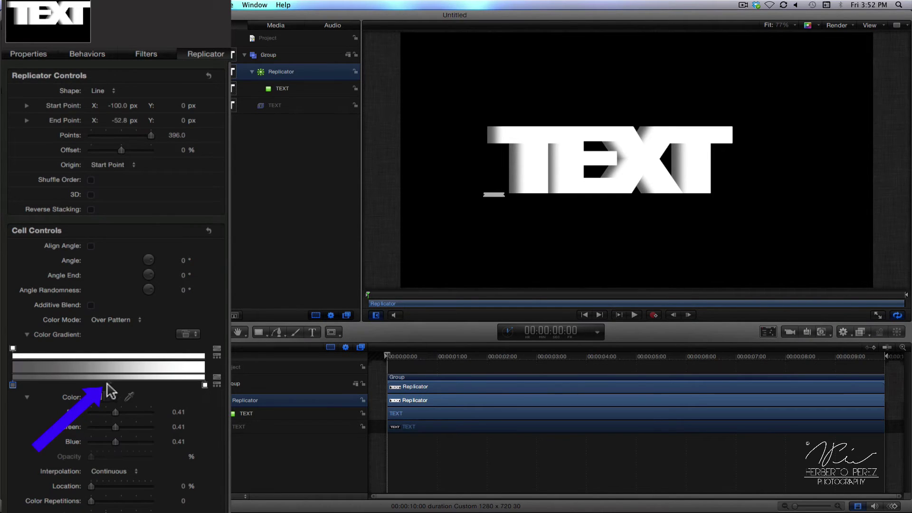
left_click(110, 383)
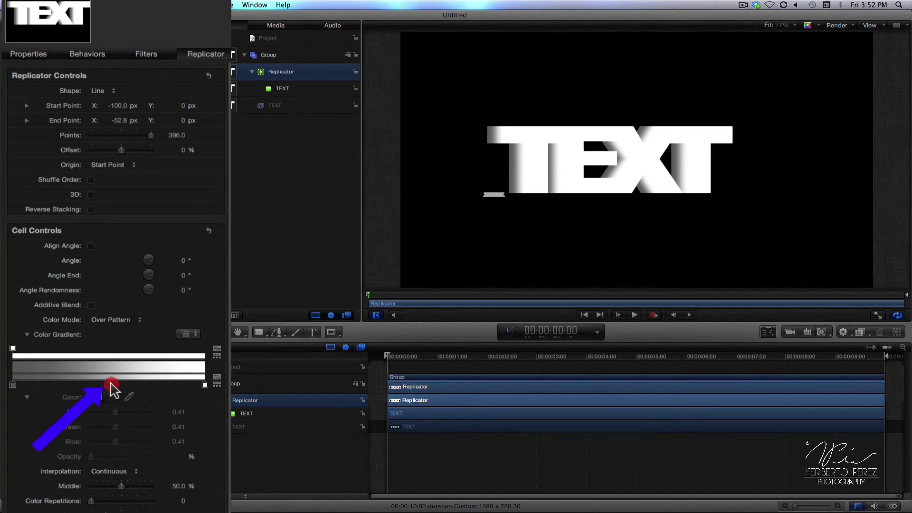
left_click_drag(110, 385, 194, 387)
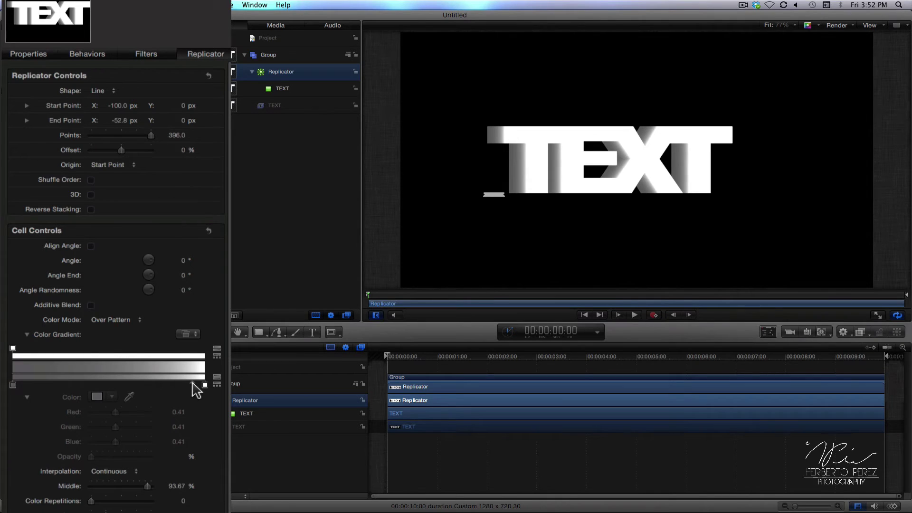
left_click_drag(195, 389, 194, 389)
Set the X value of the replicator line's end point to -58.9 px and its start point to -20.7 px.
left_click(27, 121)
left_click_drag(180, 136, 176, 135)
left_click(27, 121)
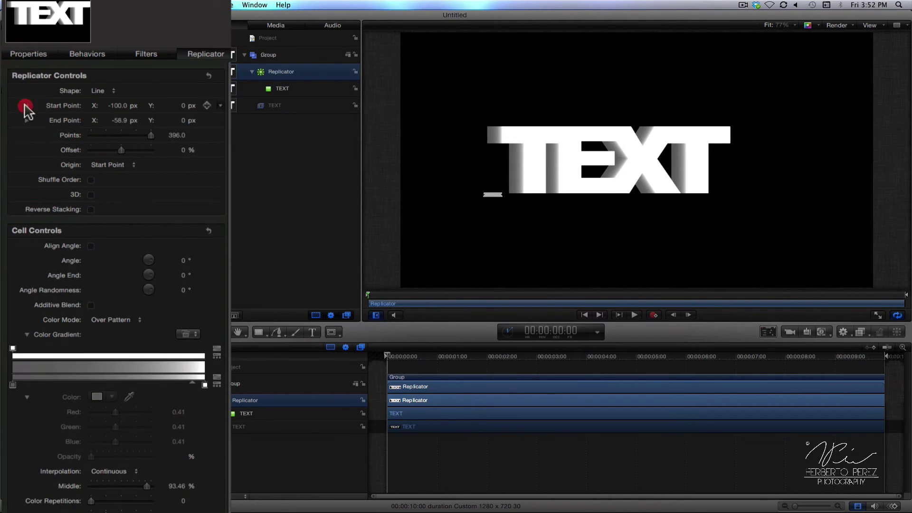
left_click(27, 105)
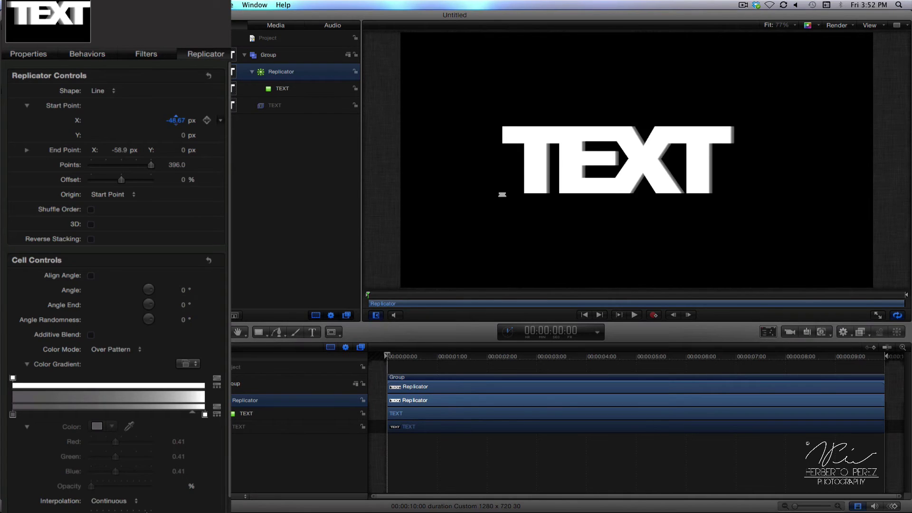
left_click_drag(176, 119, 177, 119)
left_click_drag(178, 120, 49, 116)
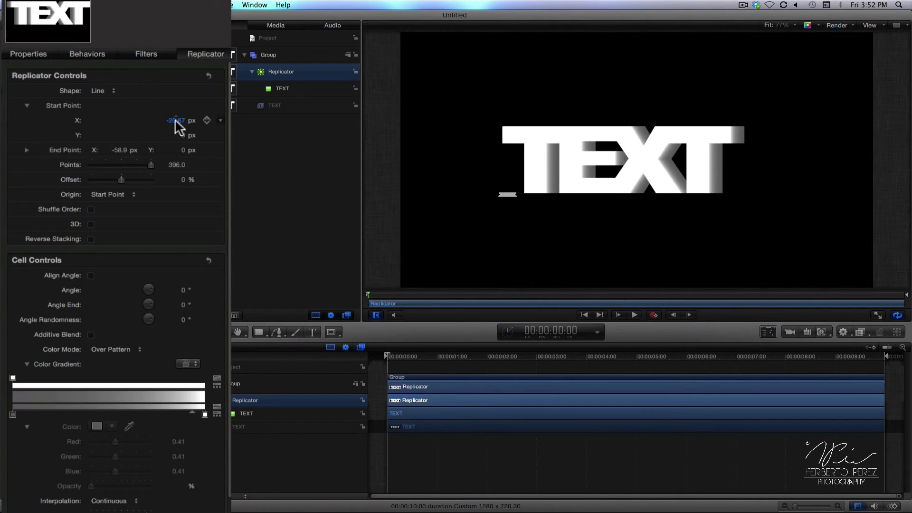
left_click(27, 106)
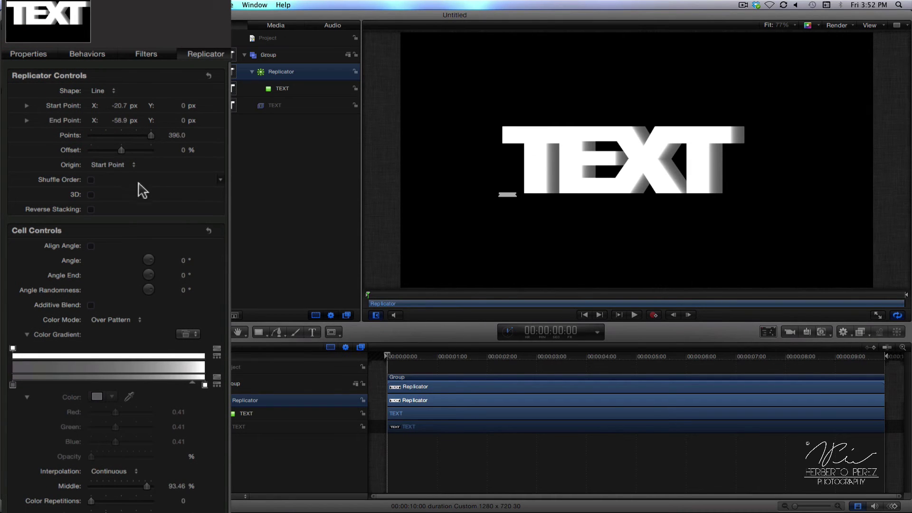
Enable 3D for the replicator and set the X value of its line's end point to 26.6 px.
left_click(92, 195)
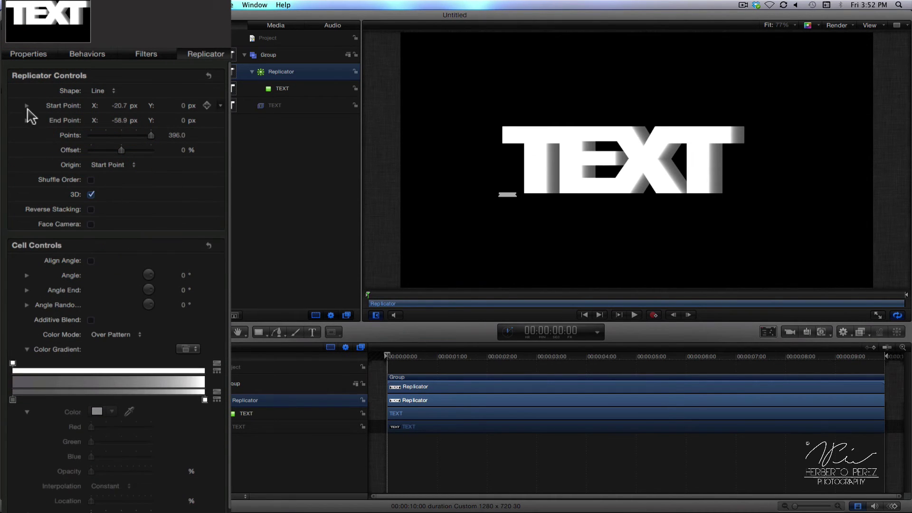
left_click(27, 120)
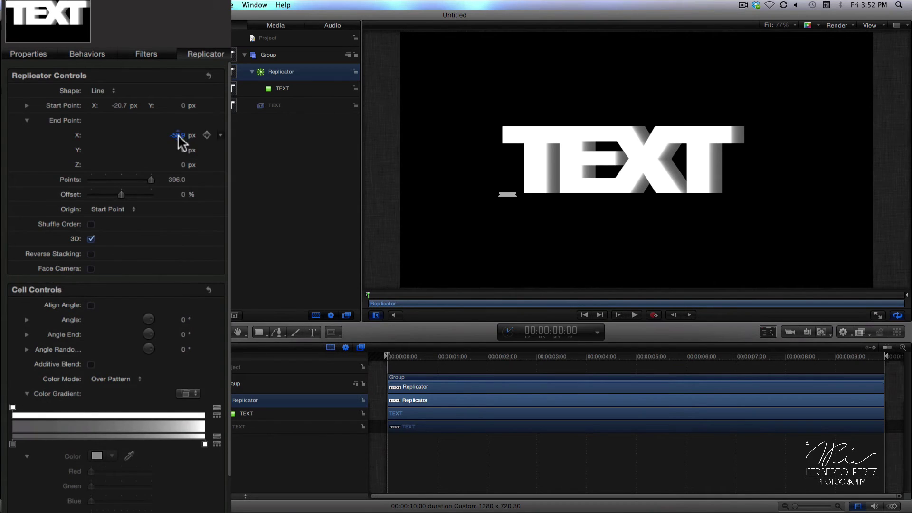
left_click_drag(176, 135, 177, 135)
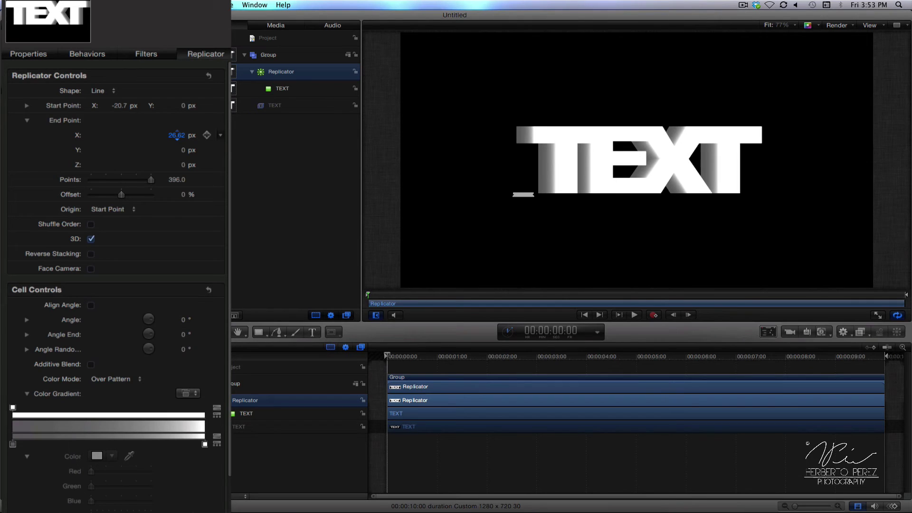
left_click(27, 120)
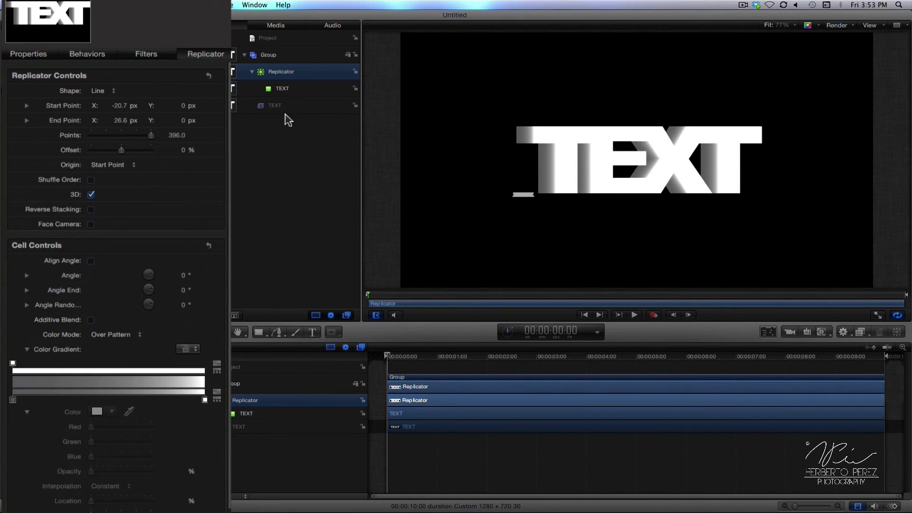
Set the original TEXT object's tracking to about 16.43% and center the widened replicator horizontally on the canvas.
left_click(432, 428)
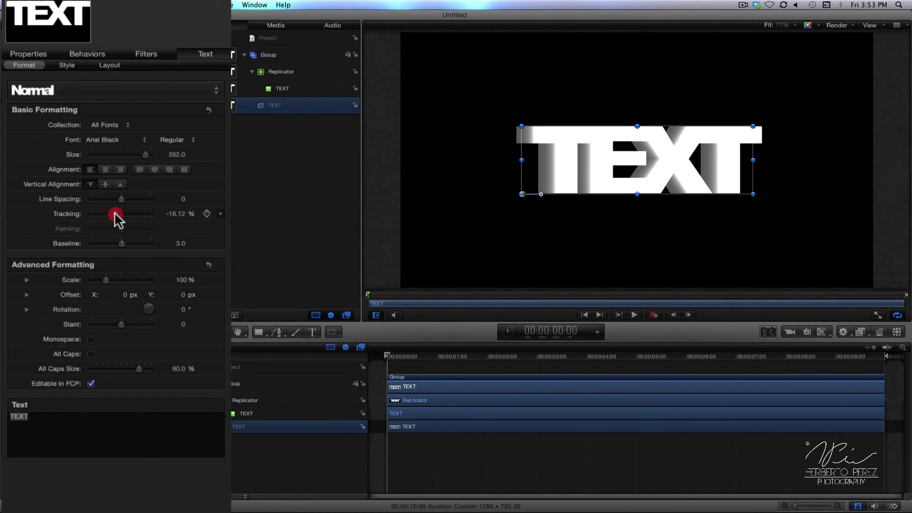
left_click_drag(116, 215, 125, 215)
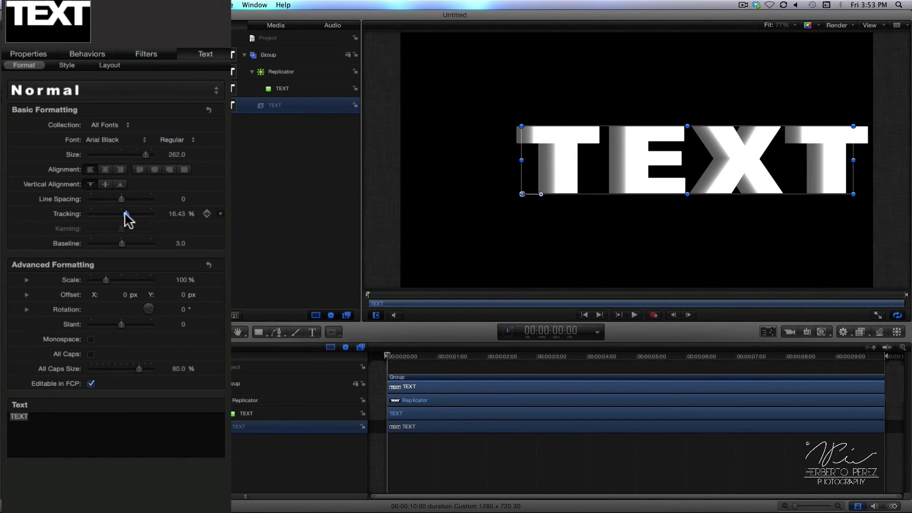
left_click(438, 399)
mouse_move(696, 176)
left_mouse_down()
mouse_move(664, 173)
mouse_move(691, 176)
mouse_move(679, 178)
left_mouse_up()
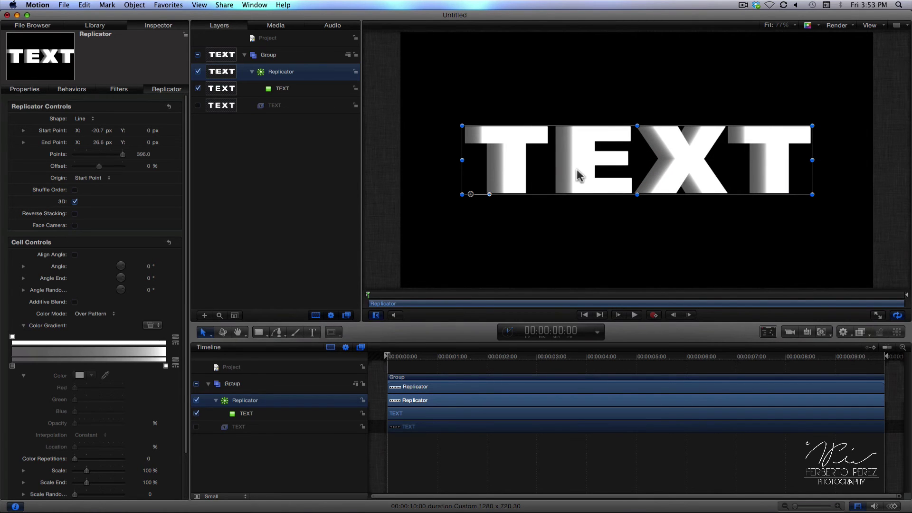
Set the replicator cells' scale to 85% and their scale end to 130%.
scroll(95, 380, "down", 3)
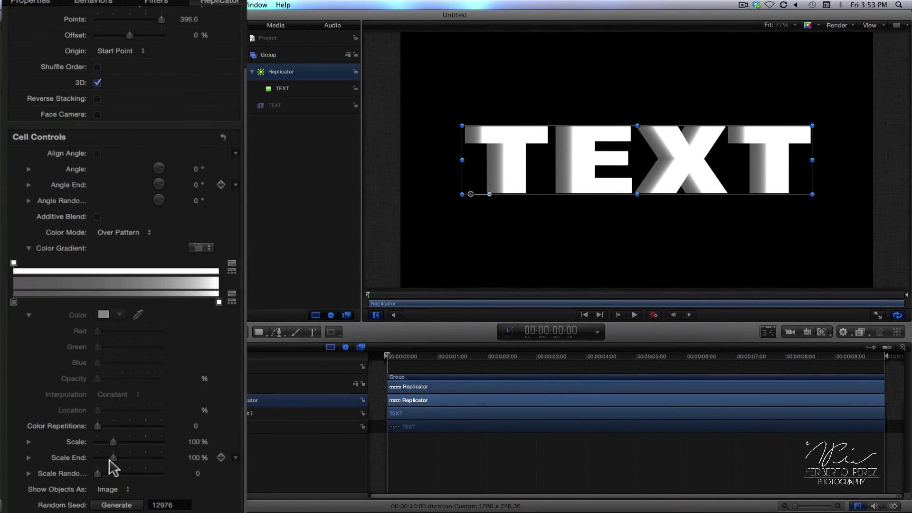
mouse_move(114, 459)
left_mouse_down()
mouse_move(106, 459)
mouse_move(120, 459)
mouse_move(110, 441)
left_mouse_up()
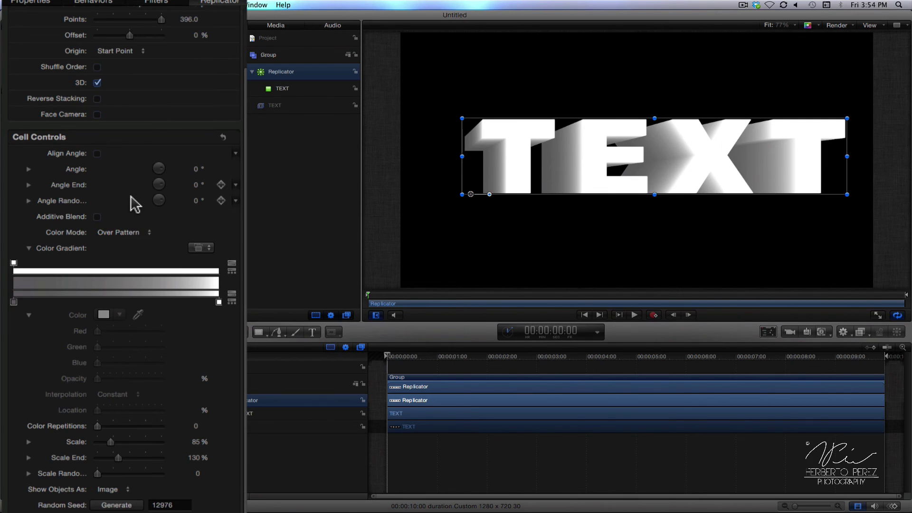
Try tilting the replicator cells by 38.5° around X, and reset that angle to 0°.
left_click(27, 171)
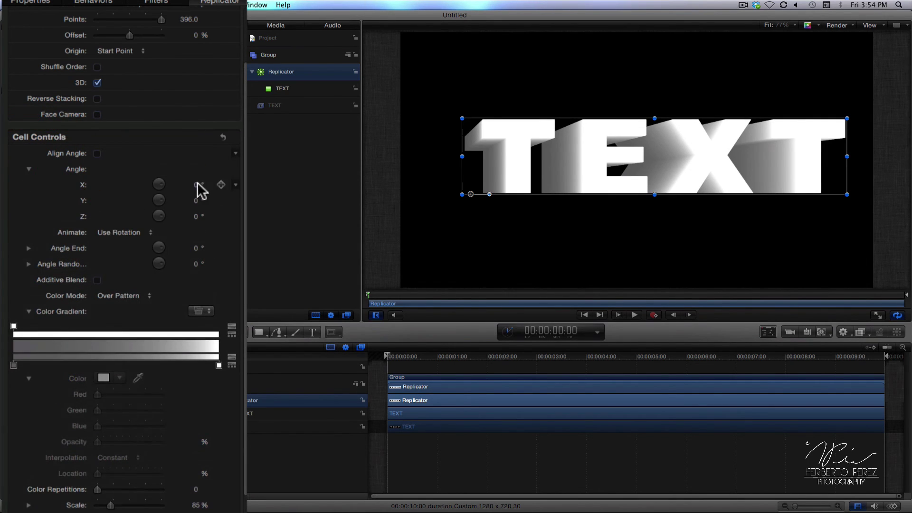
left_click_drag(196, 185, 191, 184)
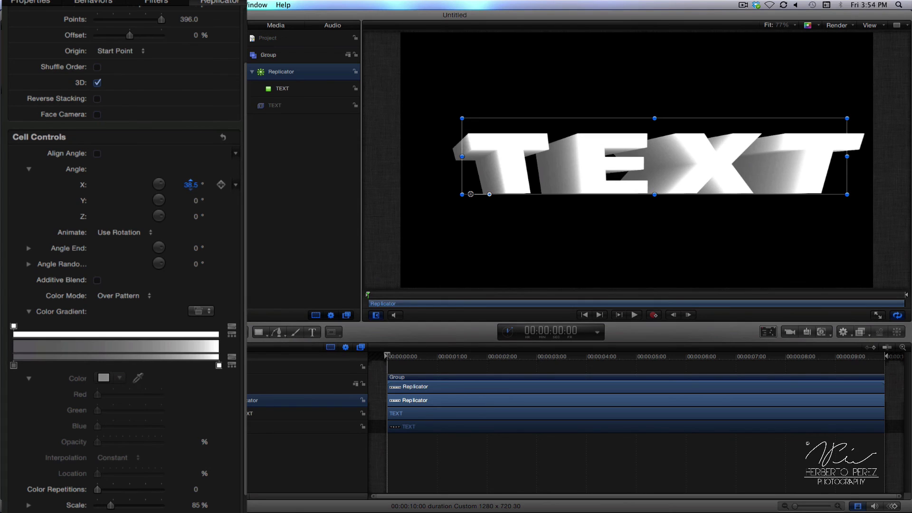
left_click(192, 185)
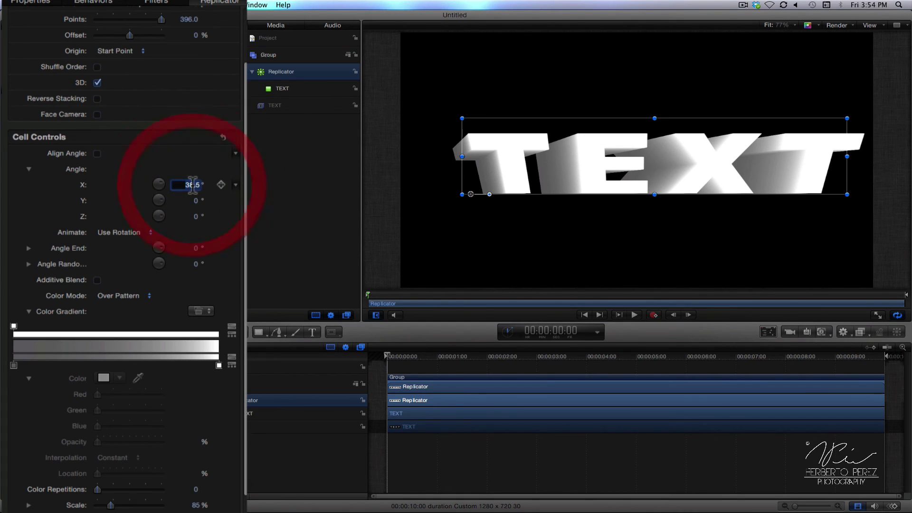
type("0")
left_click(28, 169)
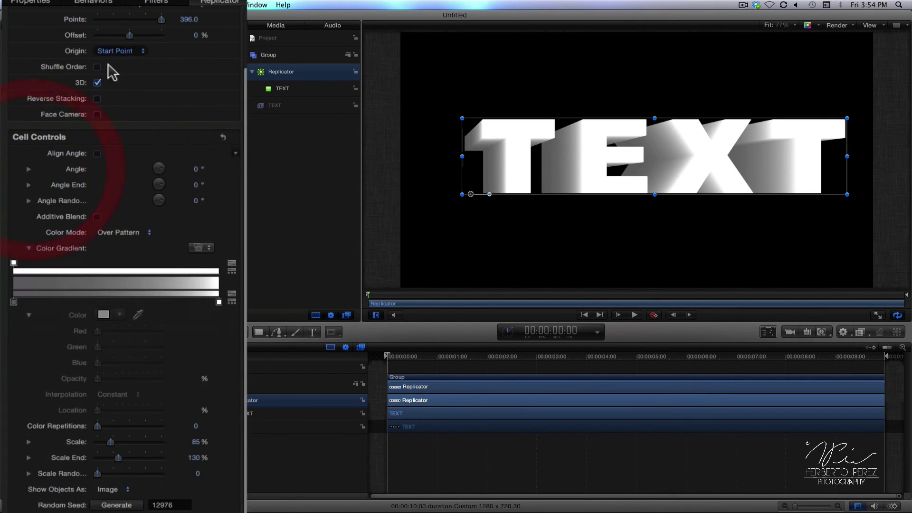
Set the line's end point to X -111.06, Y -29.36 and Z 69.72 px, and move the replicator to about X -397, Y -78 px.
scroll(195, 119, "up", 3)
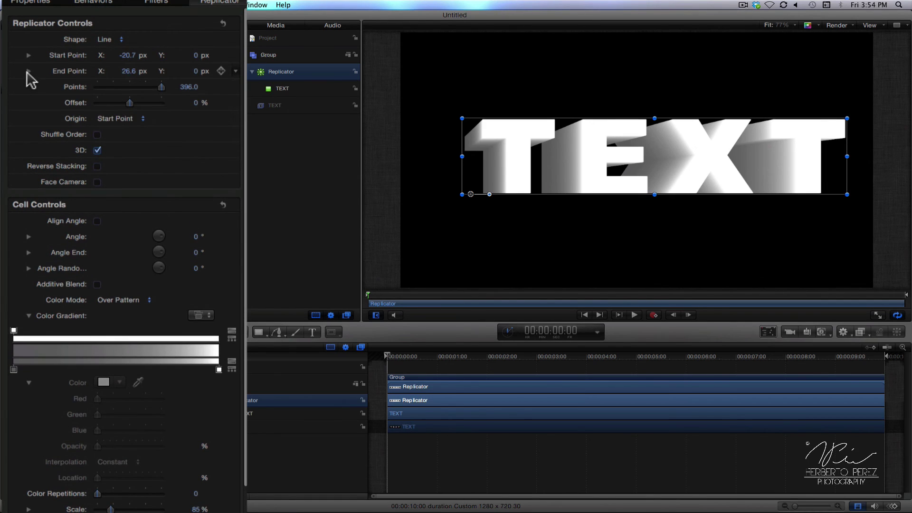
left_click(28, 72)
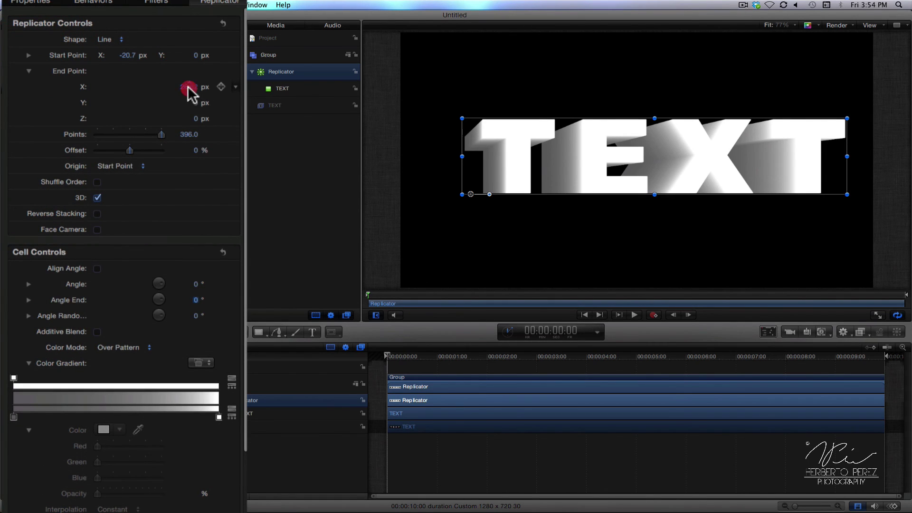
mouse_move(189, 88)
left_mouse_down()
mouse_move(194, 119)
mouse_move(186, 116)
left_mouse_up()
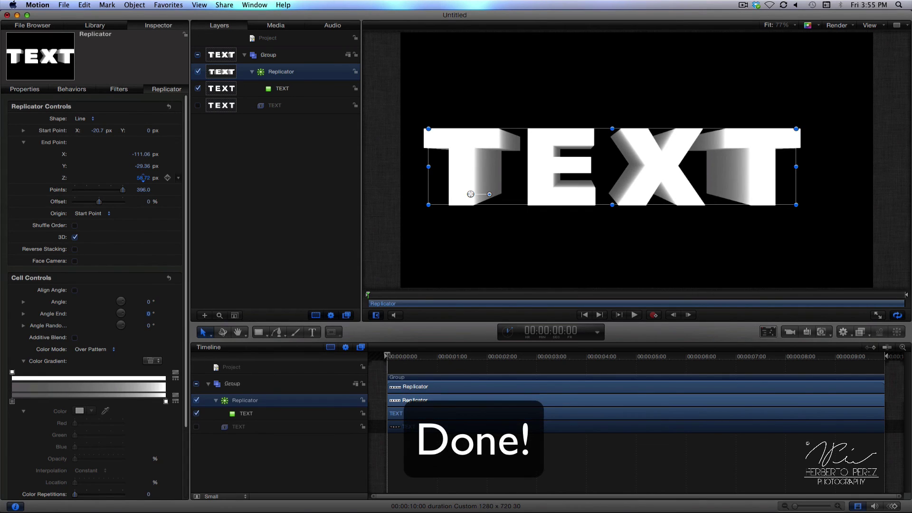
left_click_drag(143, 176, 142, 179)
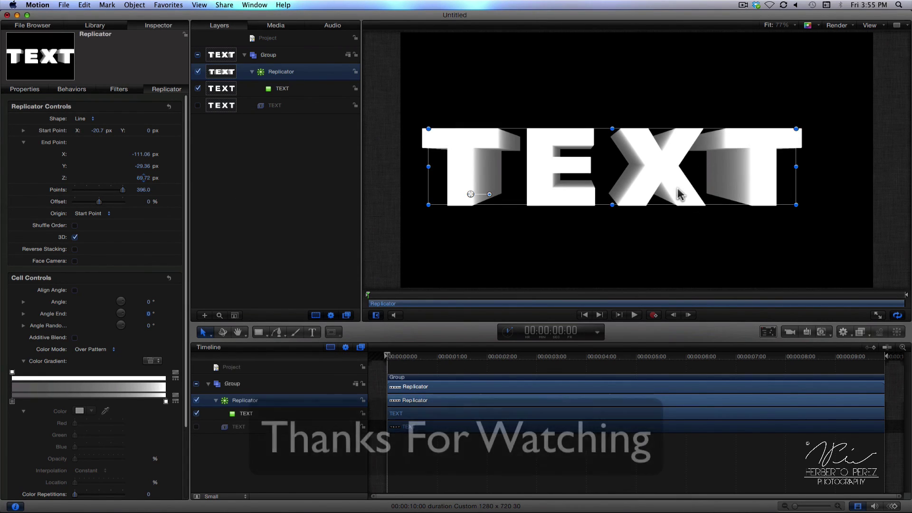
left_click(669, 173)
left_click_drag(669, 173, 683, 171)
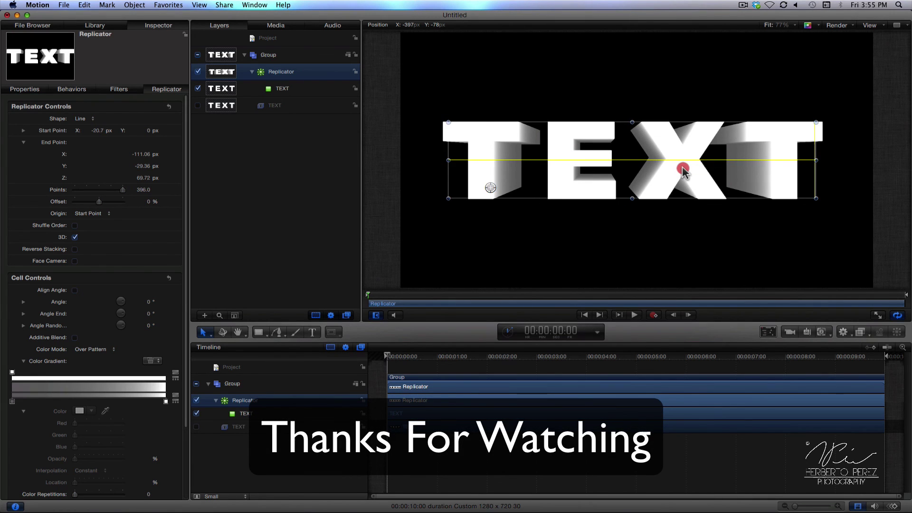